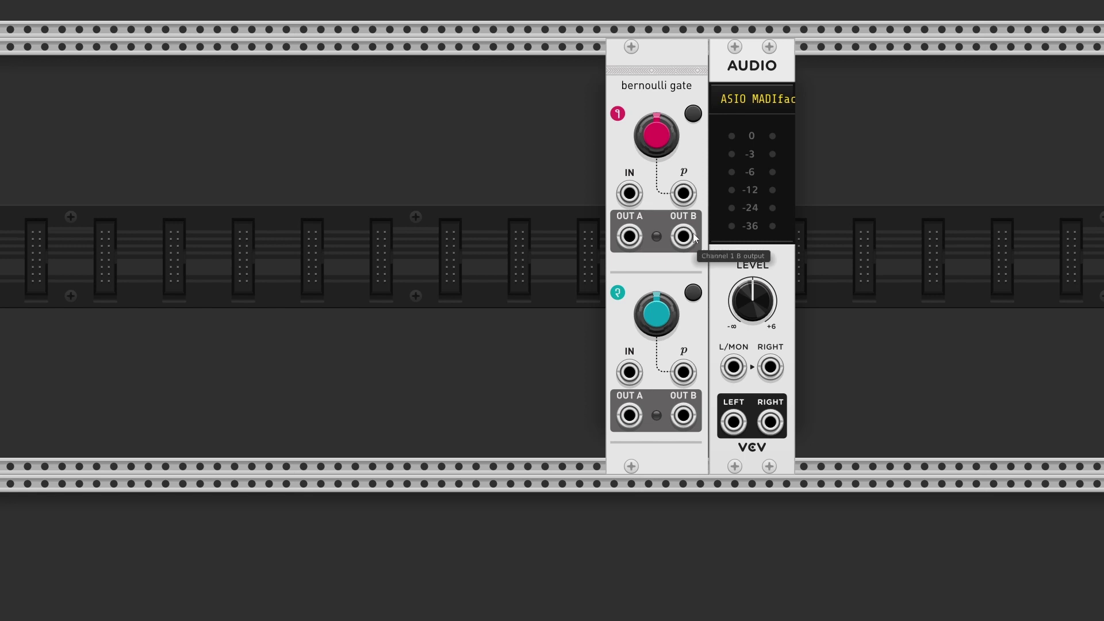
Step: Add an LFO and a pico DRUMS module to the rack
right_click(444, 194)
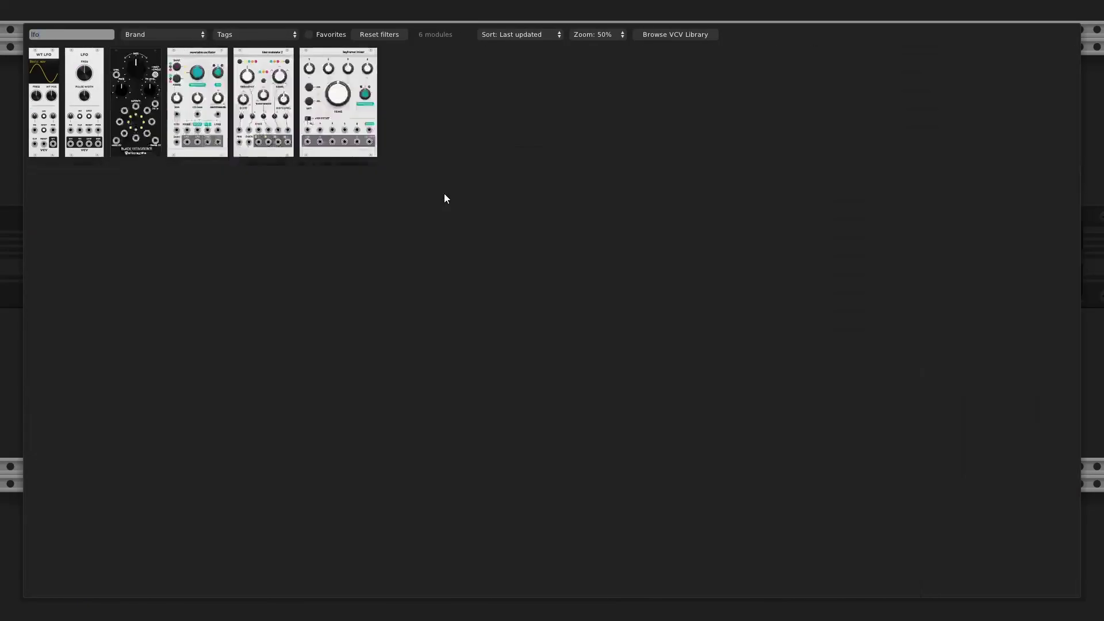
left_click(86, 101)
right_click(502, 71)
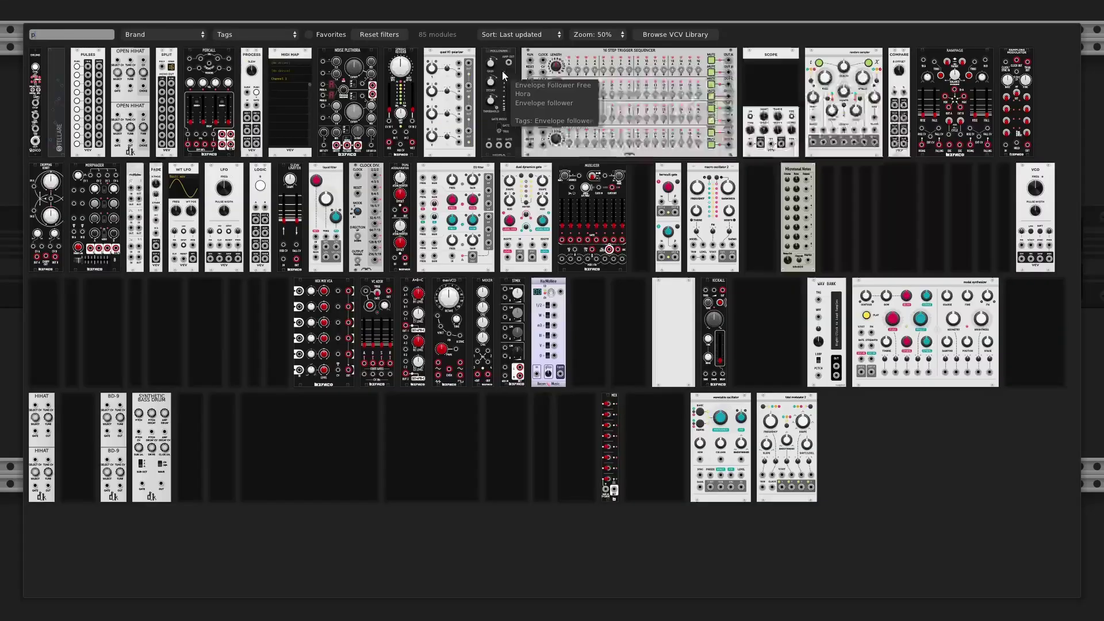
type("pico")
left_click(41, 69)
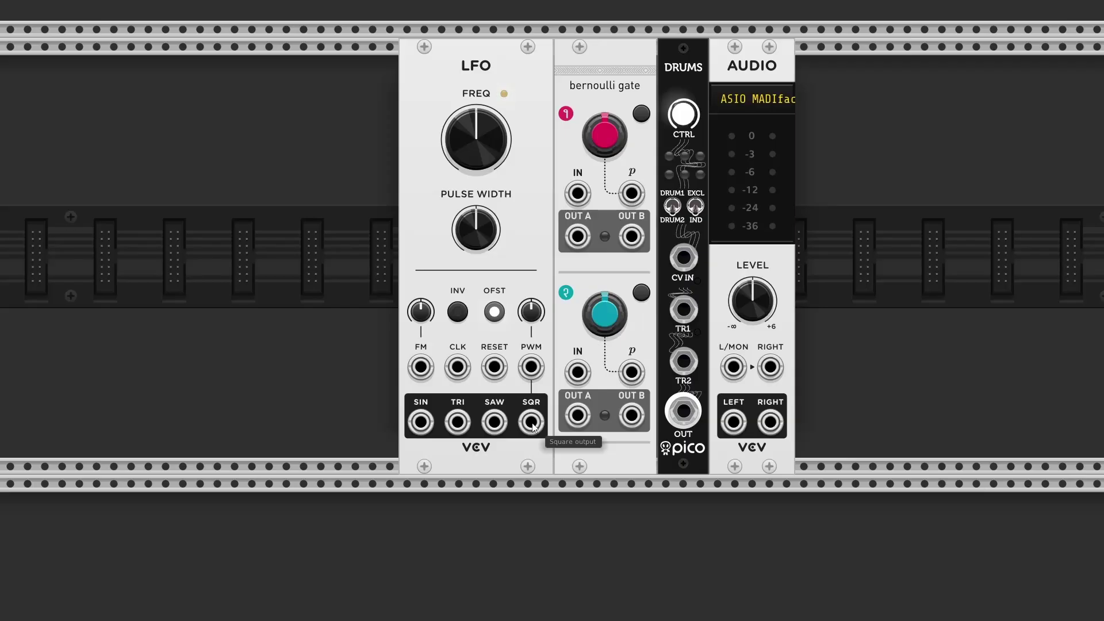
Step: Patch LFO SQR into Bernoulli IN 1, OUT A/B into drum TR1/TR2, and DRUMS OUT into Audio left
left_click_drag(532, 424, 574, 198)
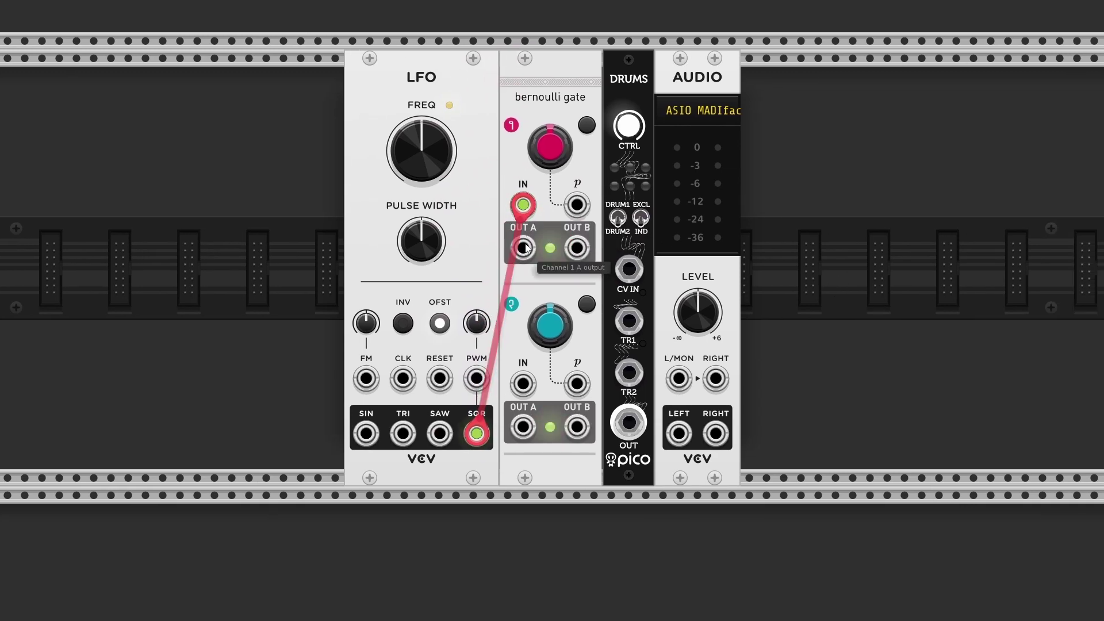
left_click_drag(522, 248, 629, 321)
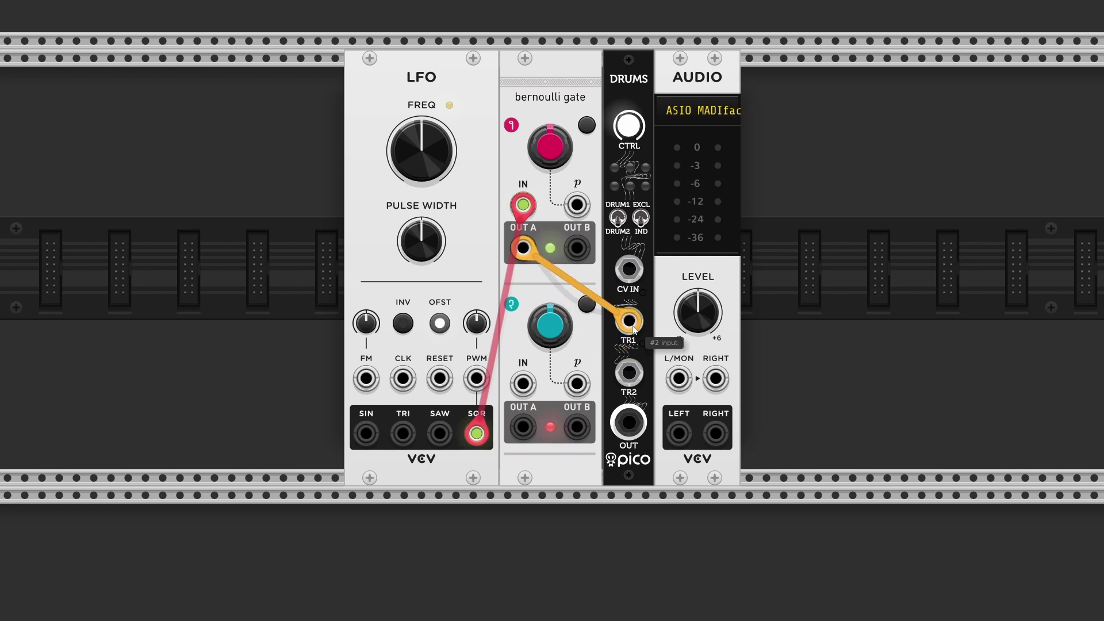
left_click_drag(577, 248, 629, 373)
left_click_drag(630, 423, 679, 378)
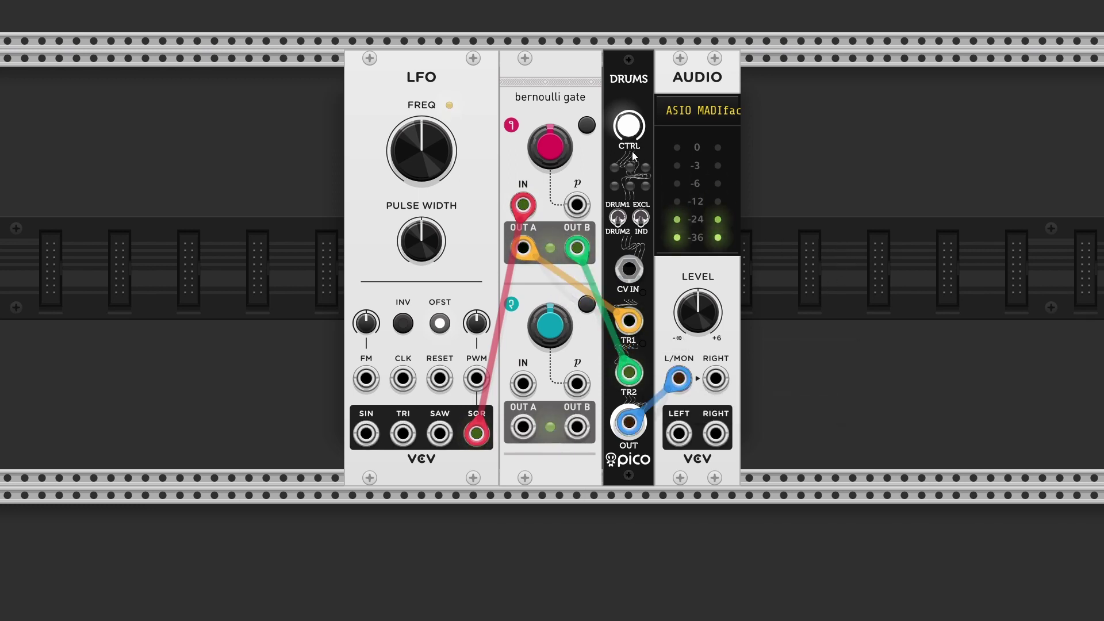
Step: Set Bernoulli channel 1 probability to about 49.76% and select the DRUMS module
mouse_move(622, 219)
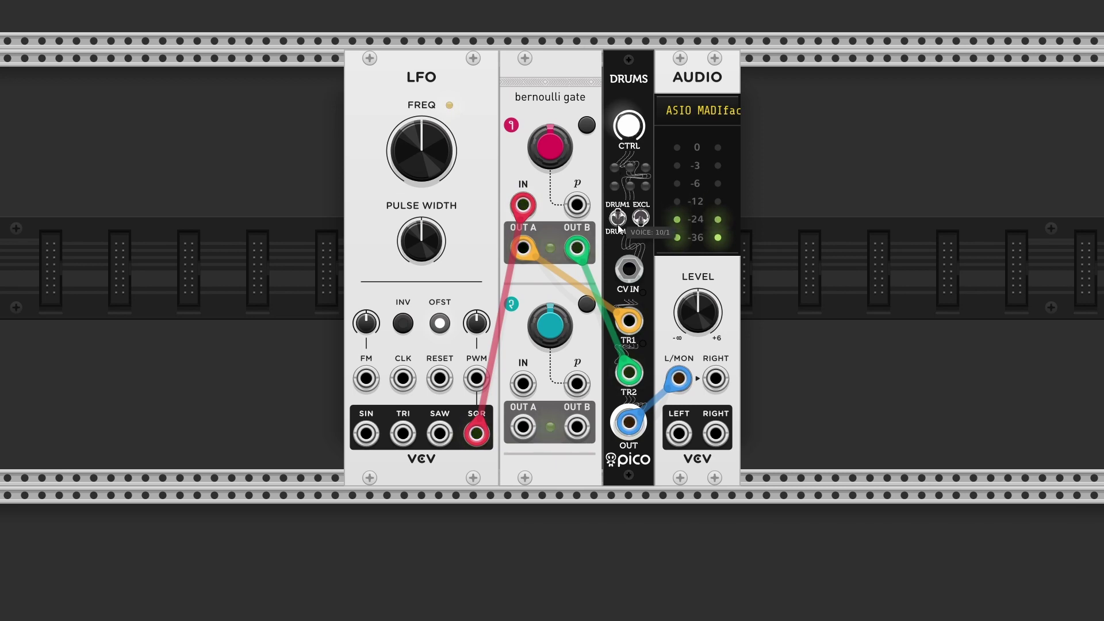
mouse_move(634, 139)
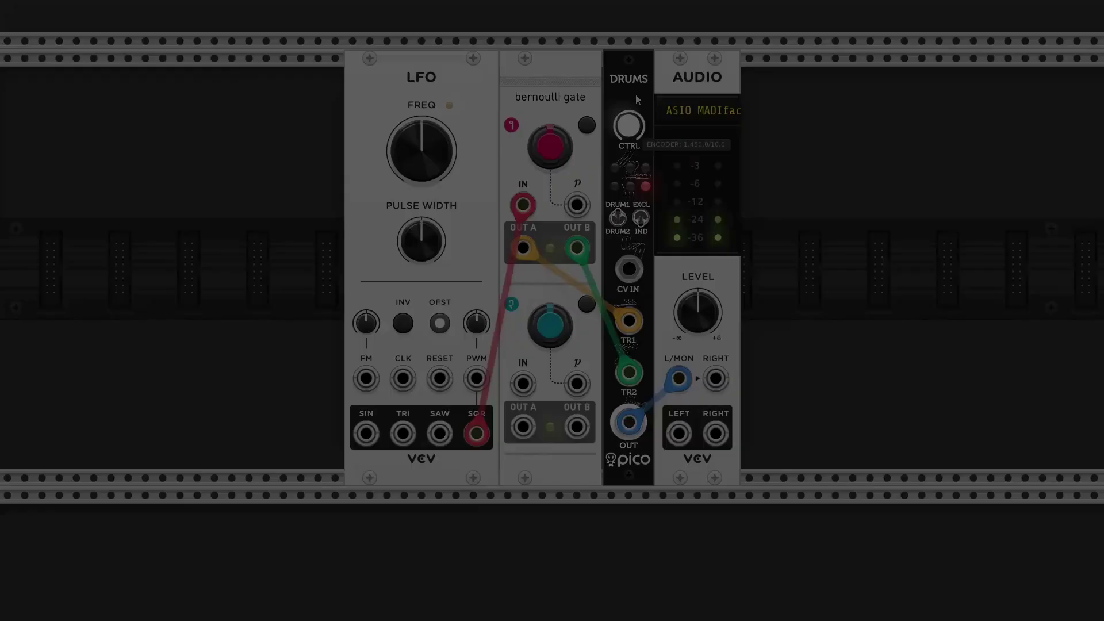
mouse_move(554, 160)
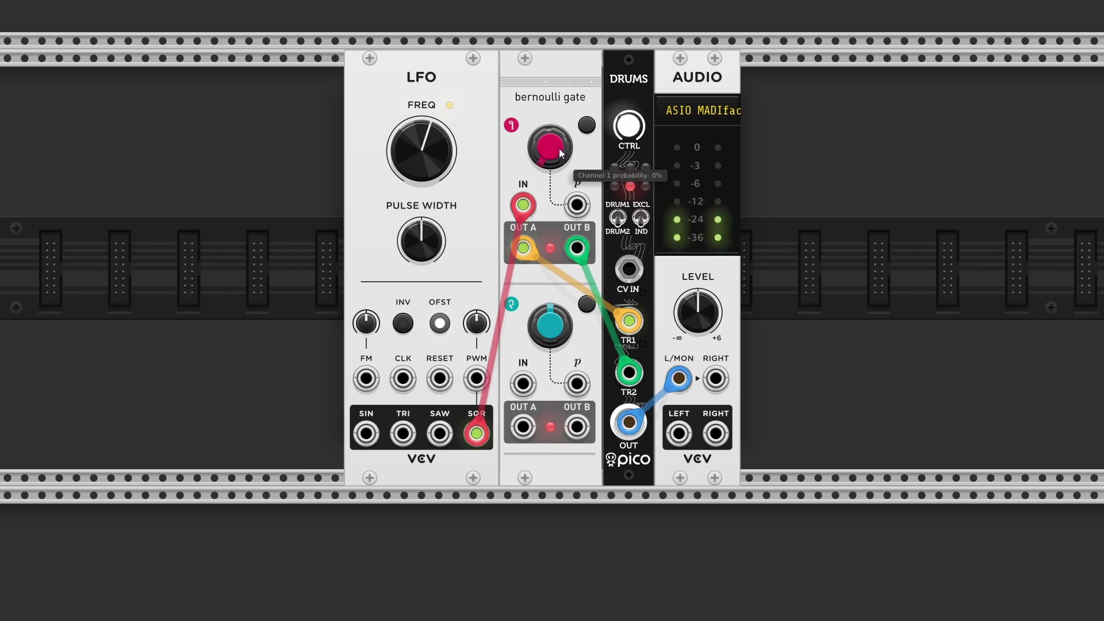
mouse_move(533, 219)
mouse_move(571, 141)
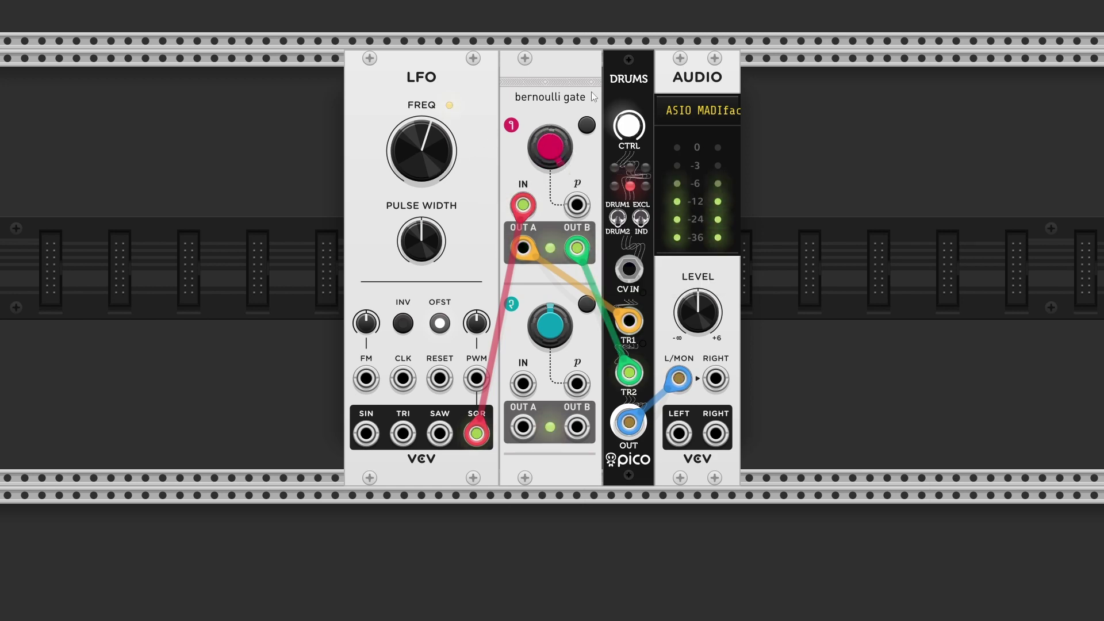
left_click_drag(550, 147, 551, 172)
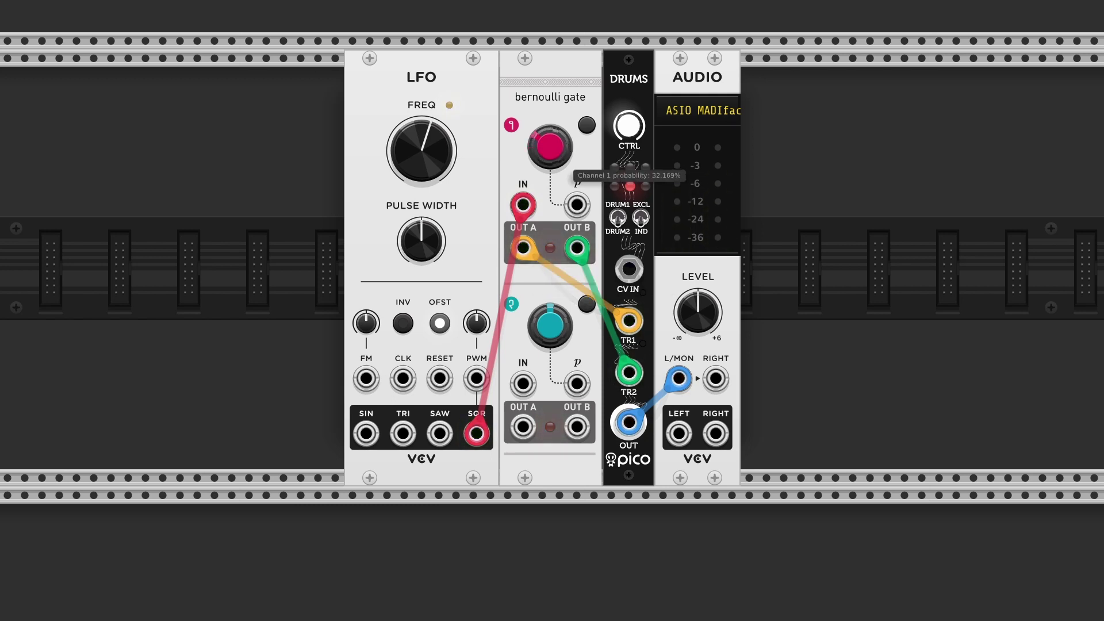
mouse_move(549, 147)
left_mouse_down()
mouse_move(550, 135)
mouse_move(549, 146)
left_mouse_up()
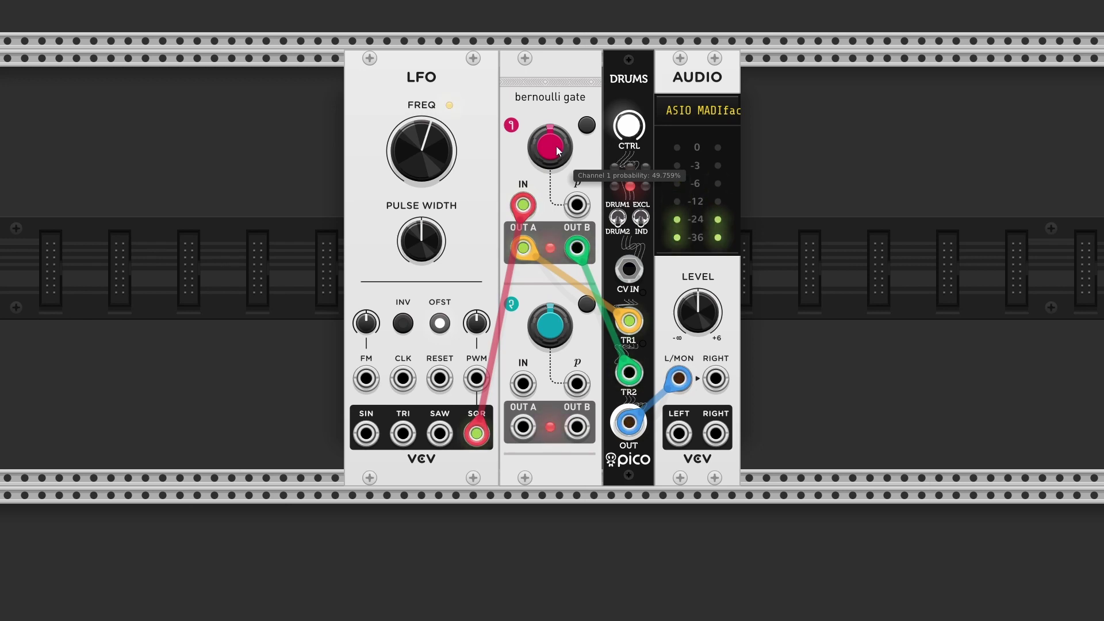
left_click(640, 122)
Step: Duplicate DRUMS and patch channel 2 OUT A/B into its TR1/TR2, with its output to Audio right
key("ctrl+d")
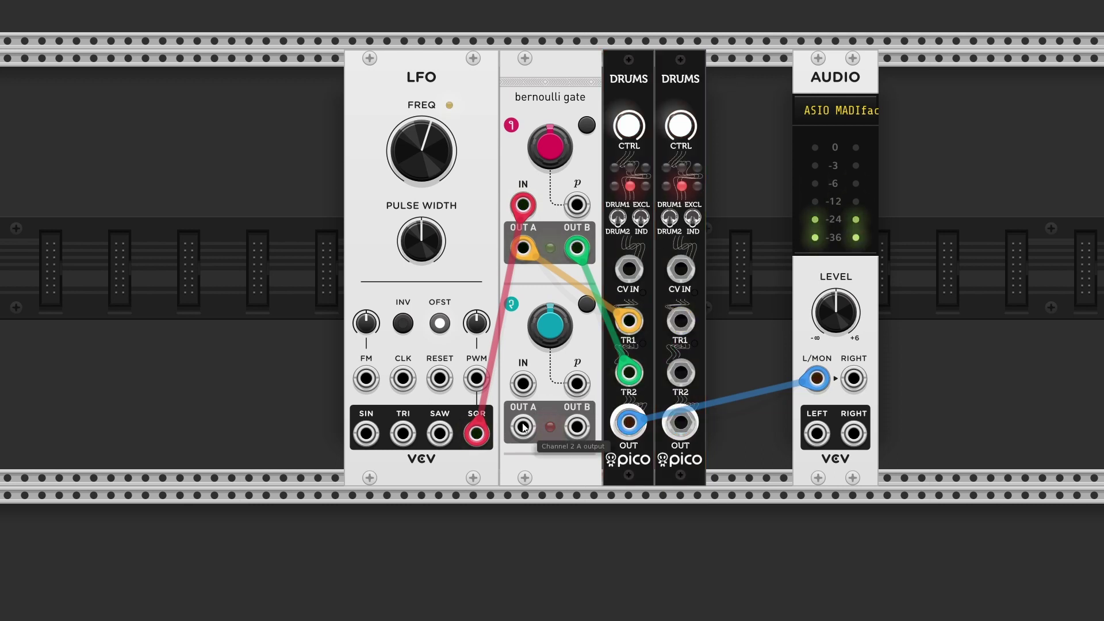
left_click_drag(523, 427, 680, 320)
left_click_drag(577, 427, 680, 372)
left_click_drag(681, 423, 853, 378)
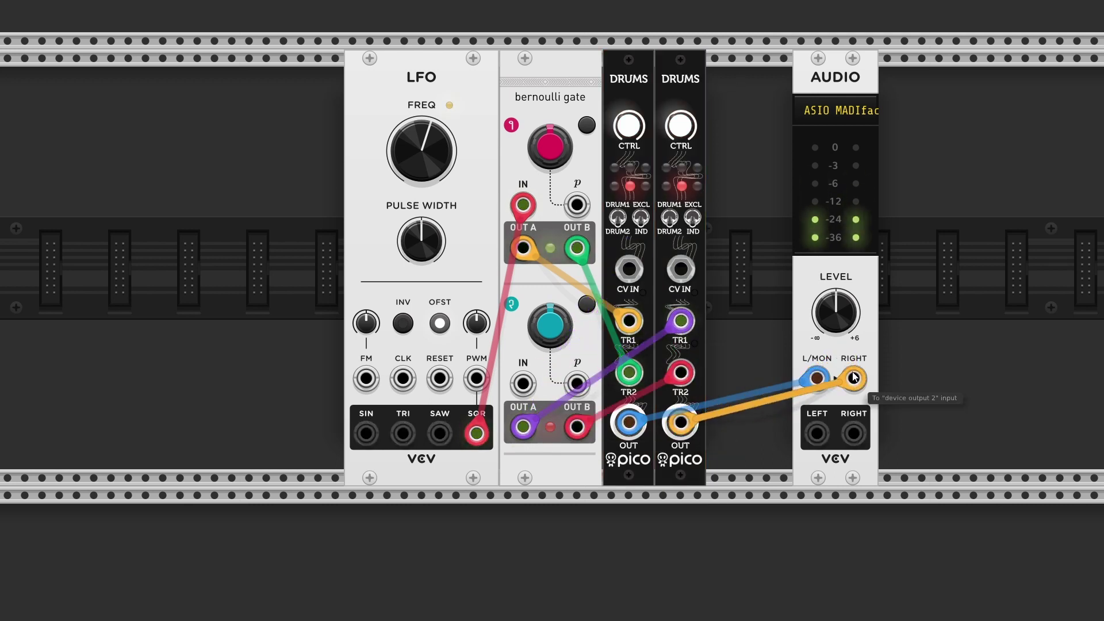
Step: Search the module library for 'mixer'
right_click(964, 315)
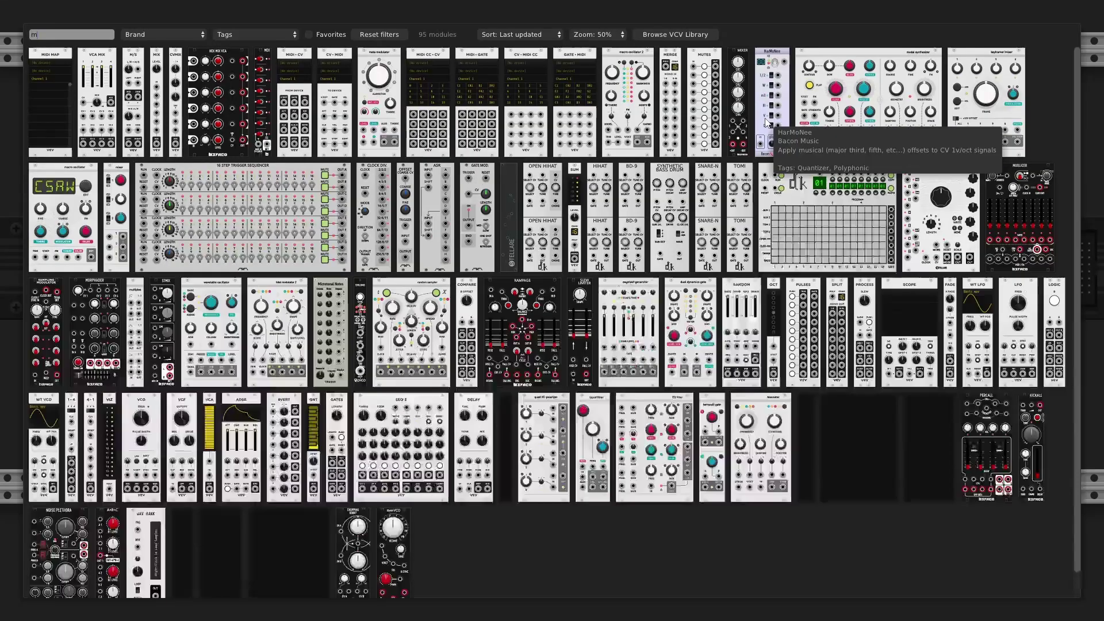
type("mixer")
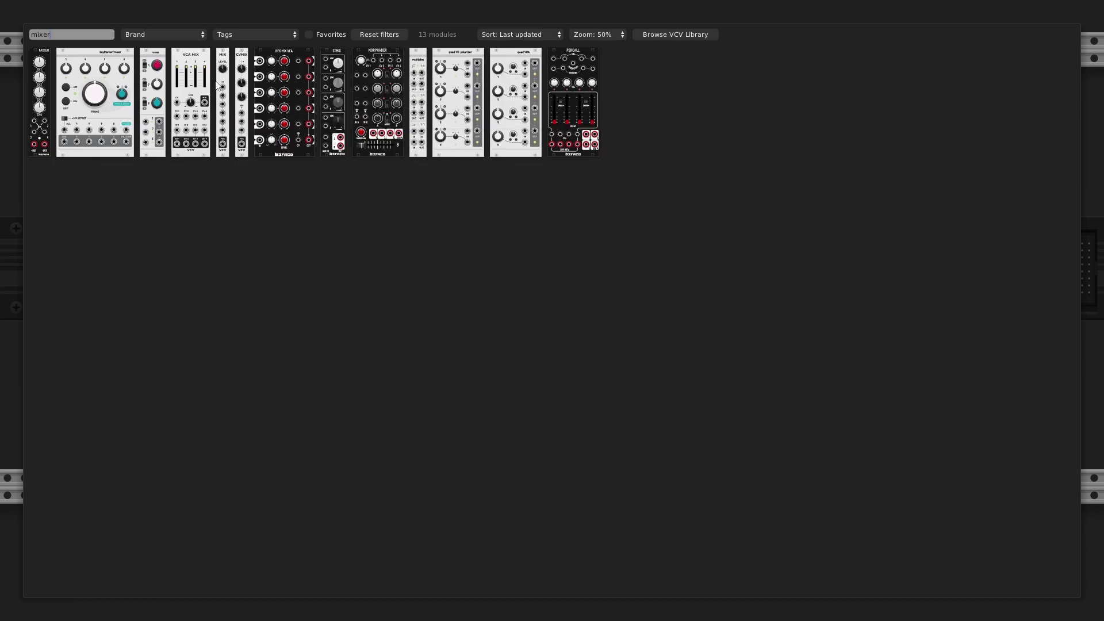
key("Escape")
Step: Route both drum outputs into Mix channels 1 and 2, Mix into Audio left, and nudge the second drum's CTRL
left_click_drag(854, 378, 767, 206)
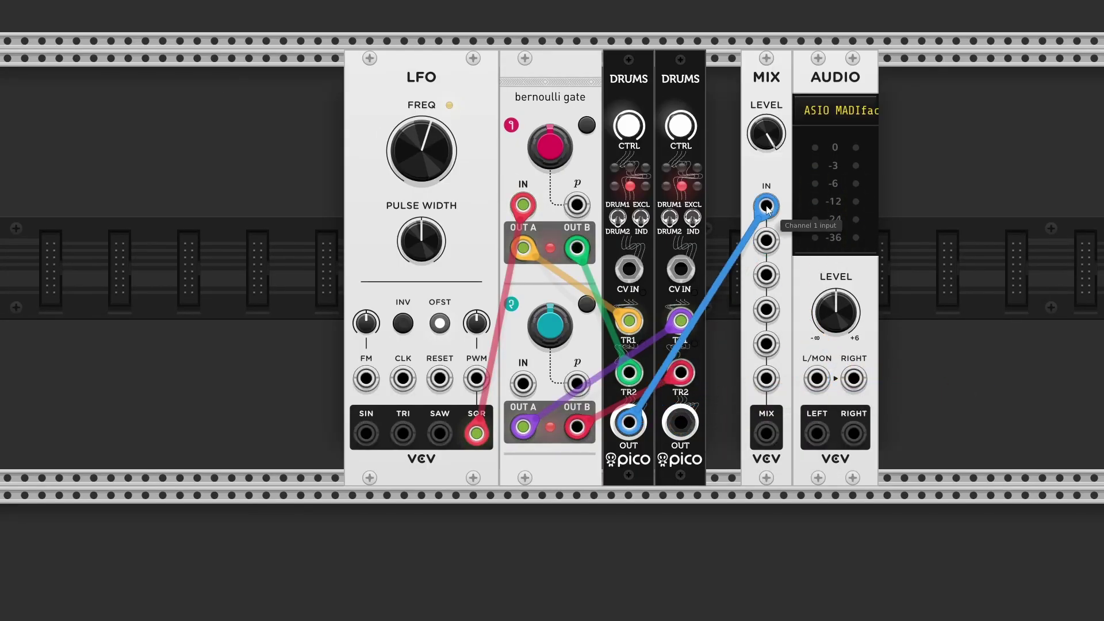
left_click_drag(680, 422, 773, 242)
left_click_drag(766, 434, 819, 379)
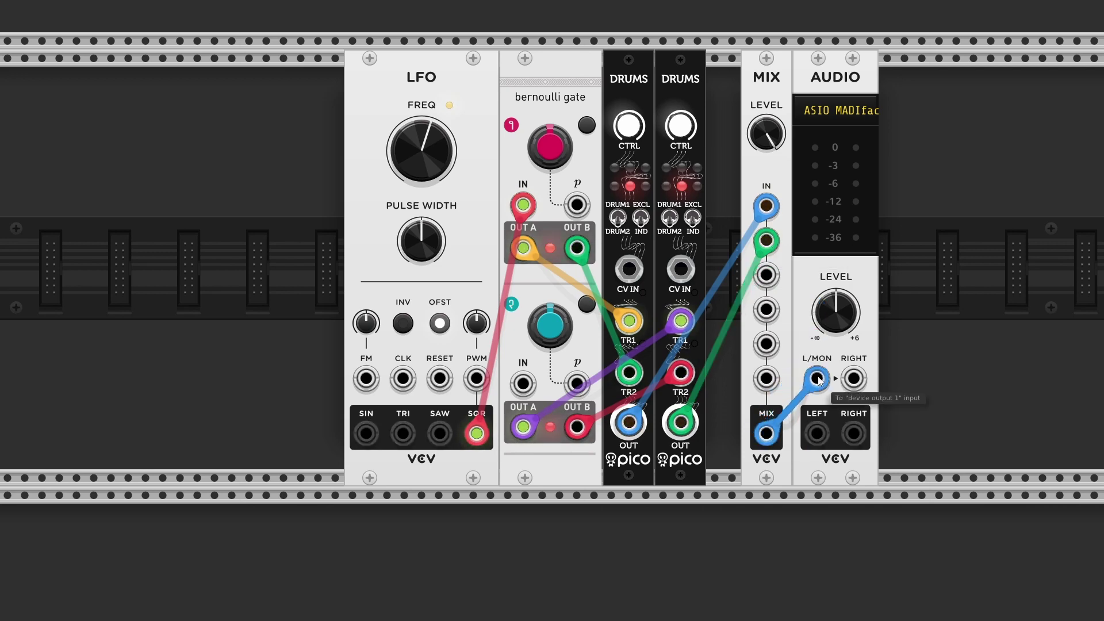
left_click(680, 127)
left_click_drag(680, 128, 681, 134)
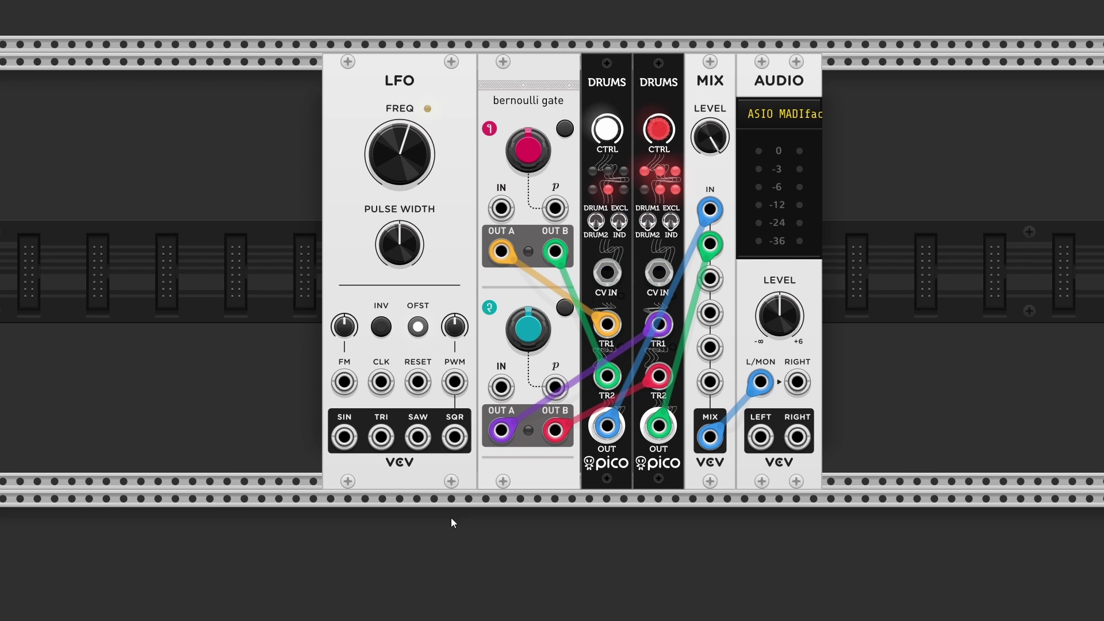
Step: Switch Bernoulli channel 1 to its other mode
left_click(570, 133)
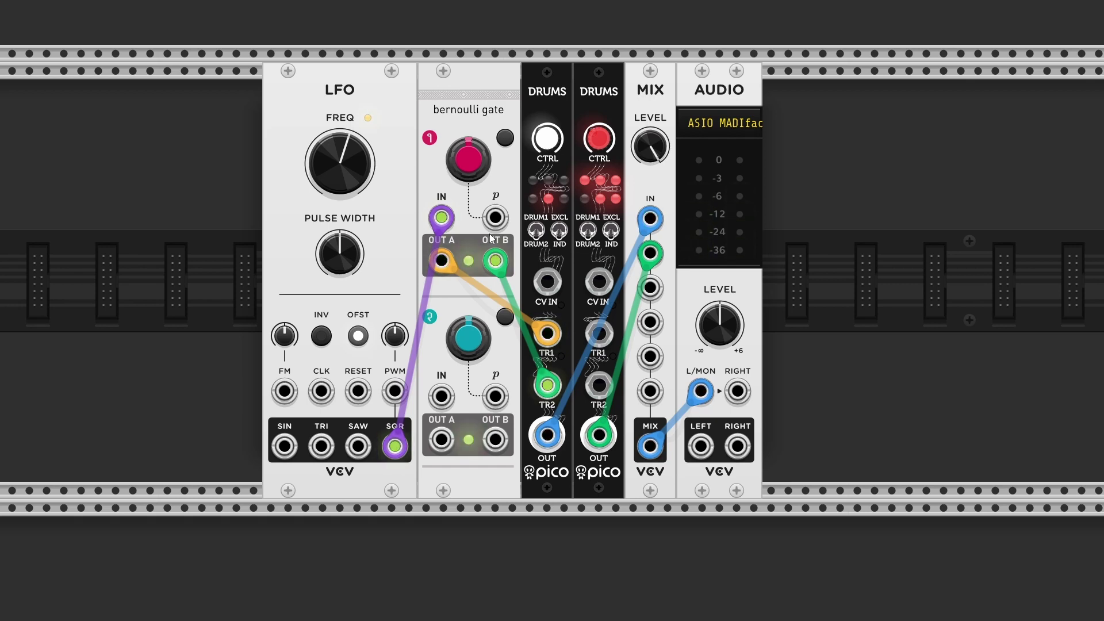
Step: Open the Bernoulli Gate's module options menu
right_click(493, 105)
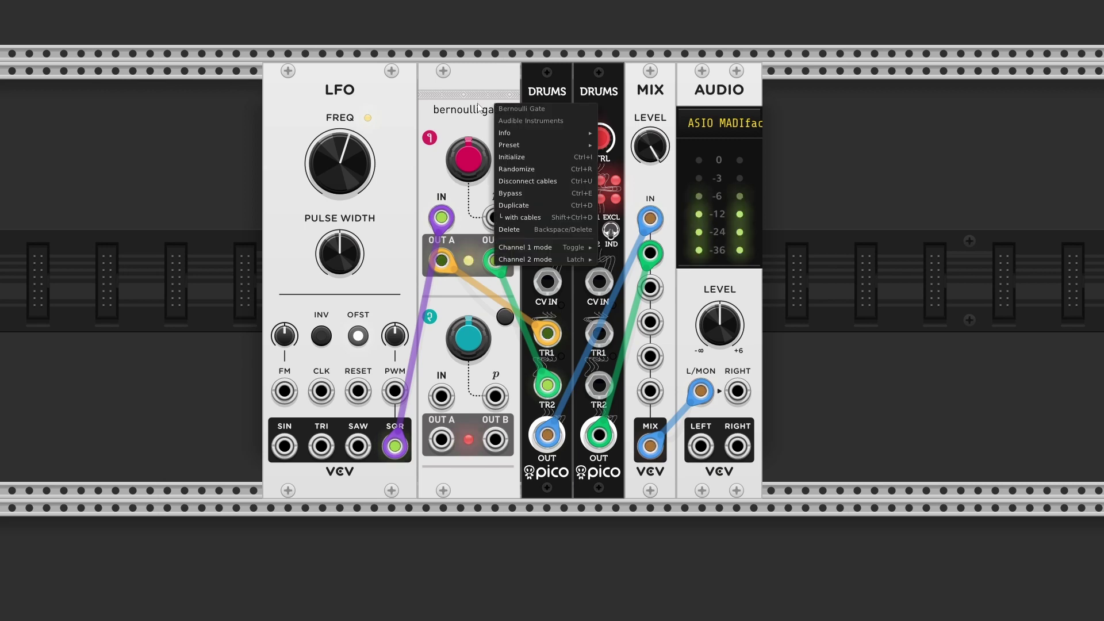
mouse_move(531, 248)
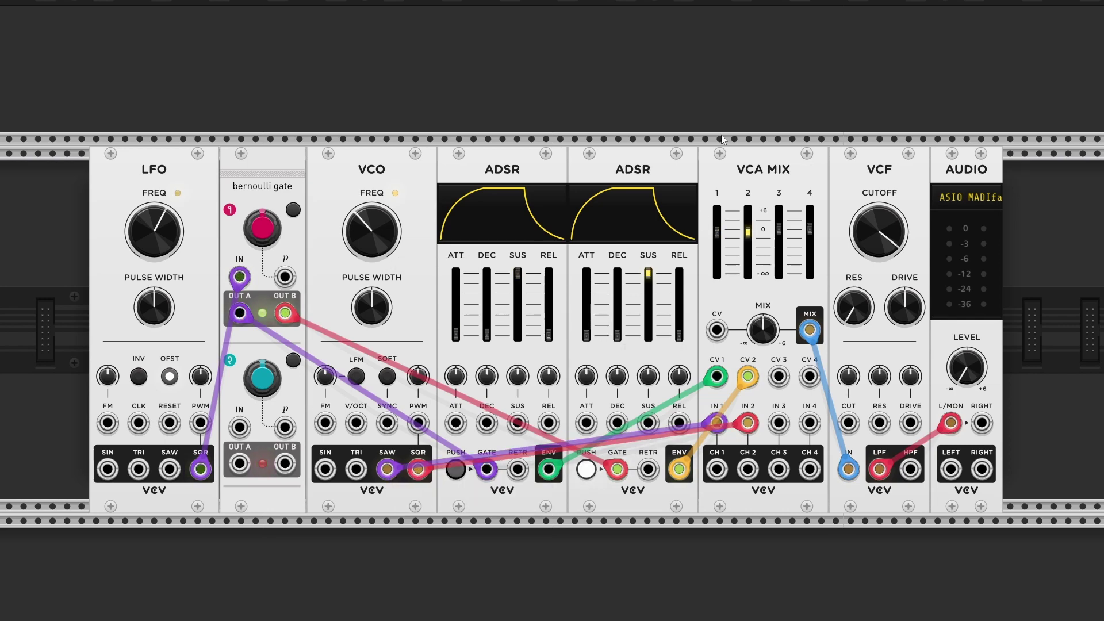
Step: Slow the LFO to about 3.5 Hz and set channel 1 probability to 0%
mouse_move(968, 370)
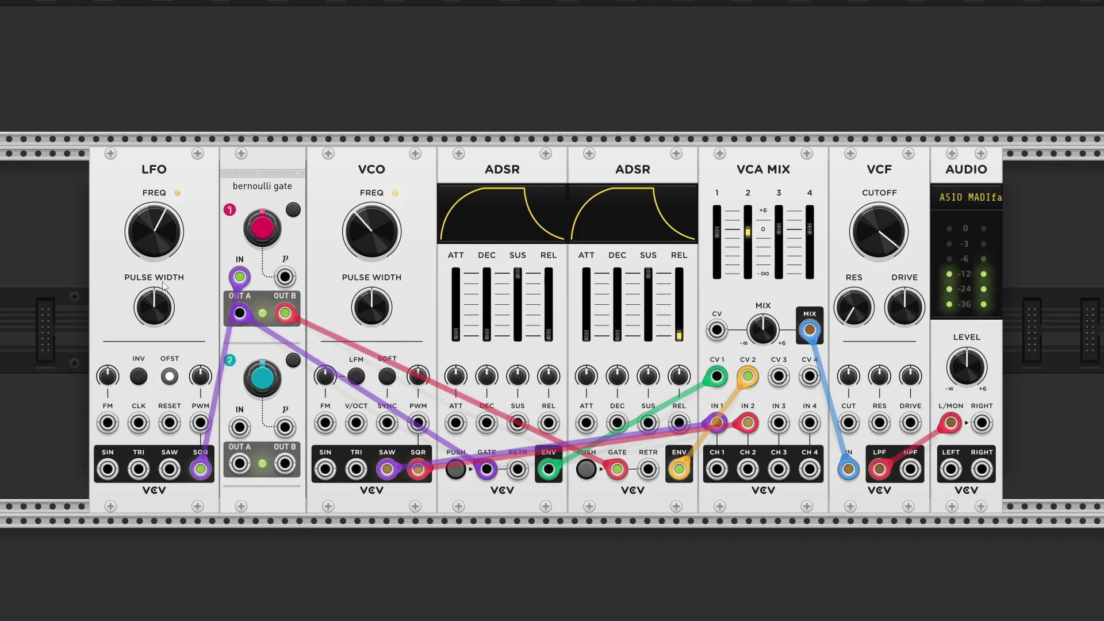
left_click_drag(156, 230, 156, 236)
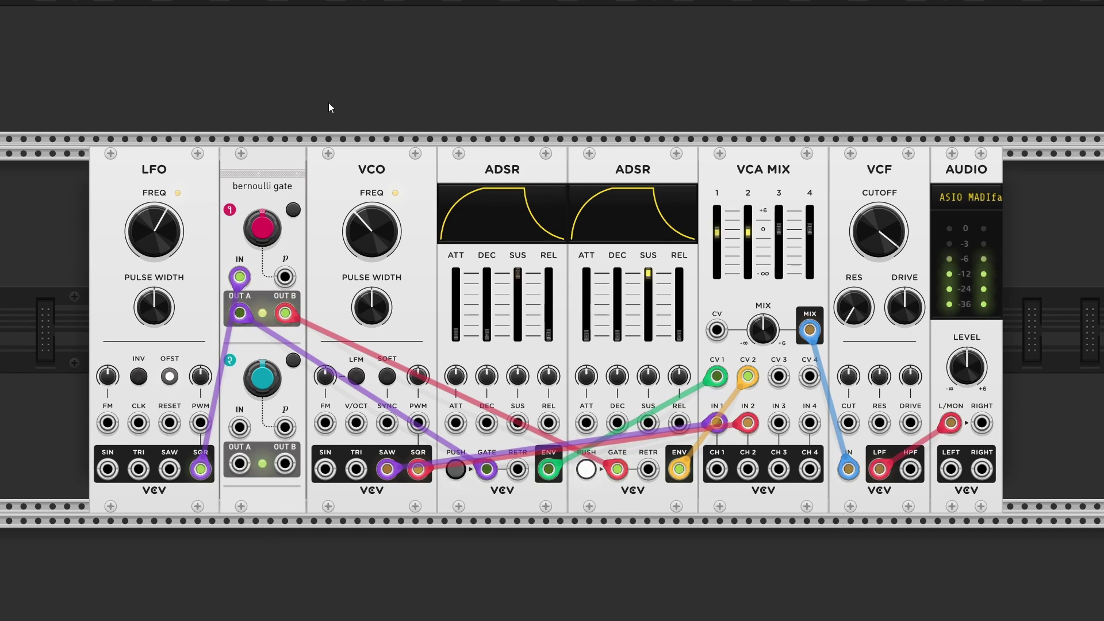
left_click_drag(269, 238, 267, 207)
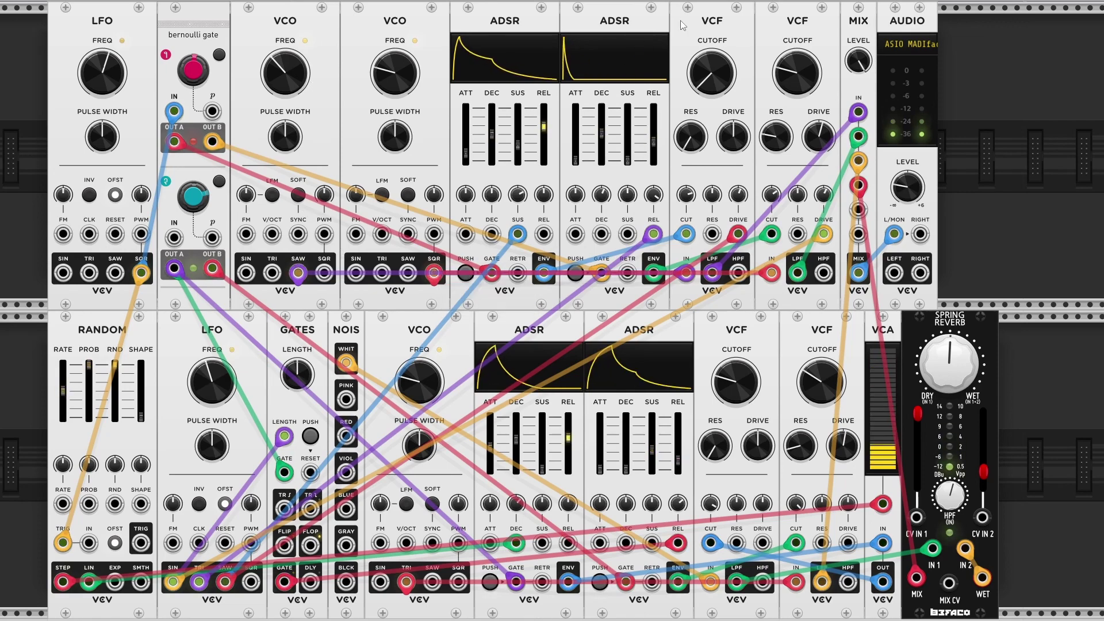
Step: Unplug the red and orange Mix cables, raise reverb In 2 to about 40%, and patch VCF lowpass into Mix
left_click_drag(858, 185, 1012, 184)
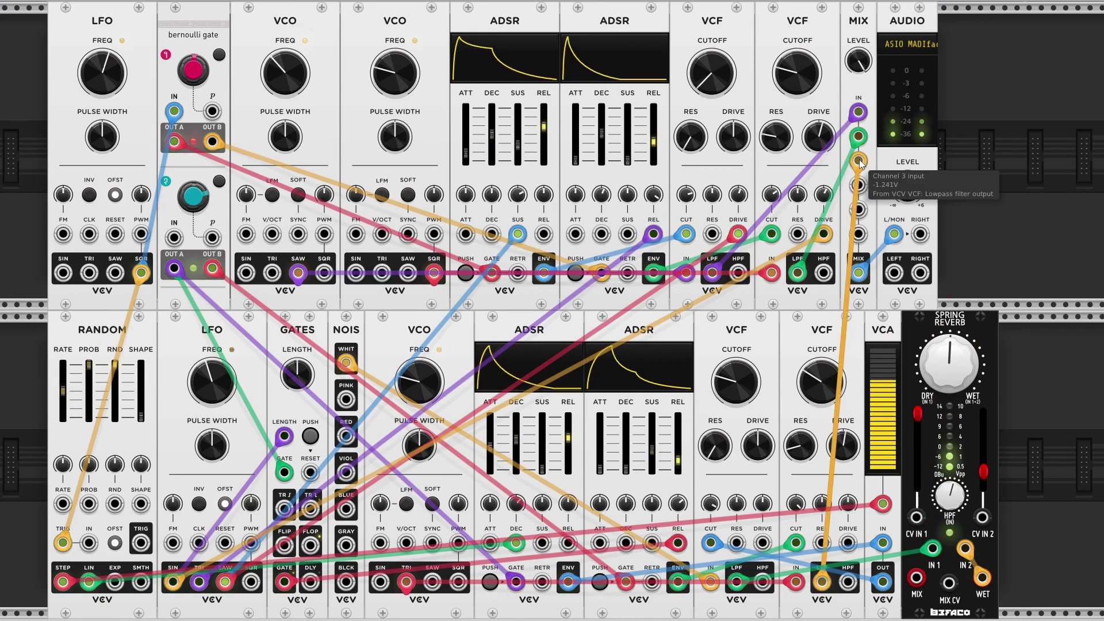
left_click_drag(858, 163, 986, 167)
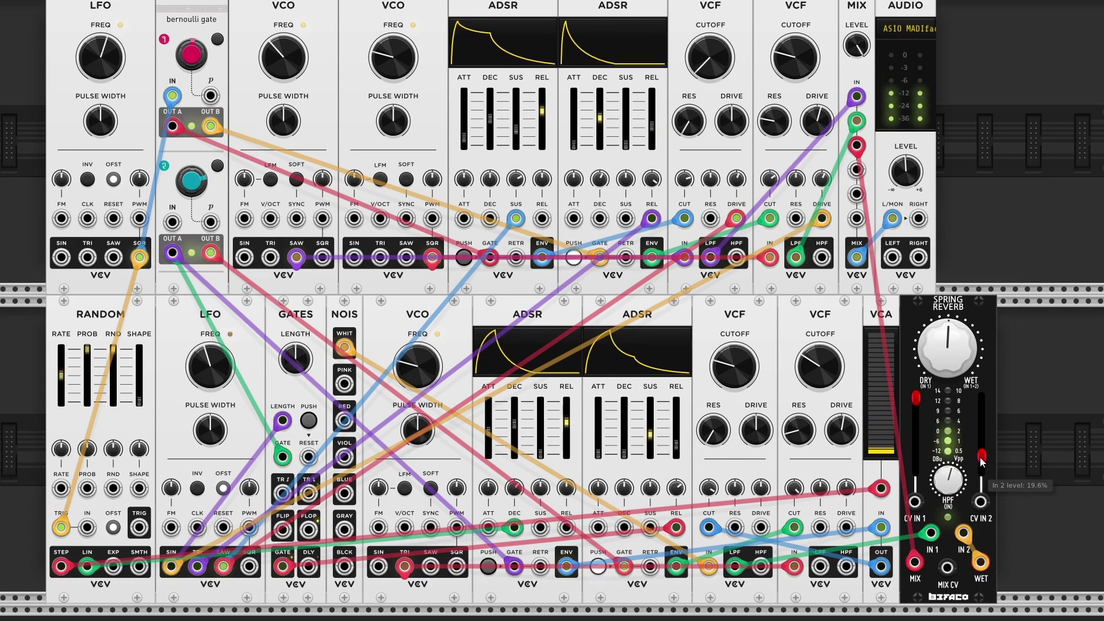
mouse_move(982, 456)
left_mouse_down()
mouse_move(981, 428)
mouse_move(981, 456)
left_mouse_up()
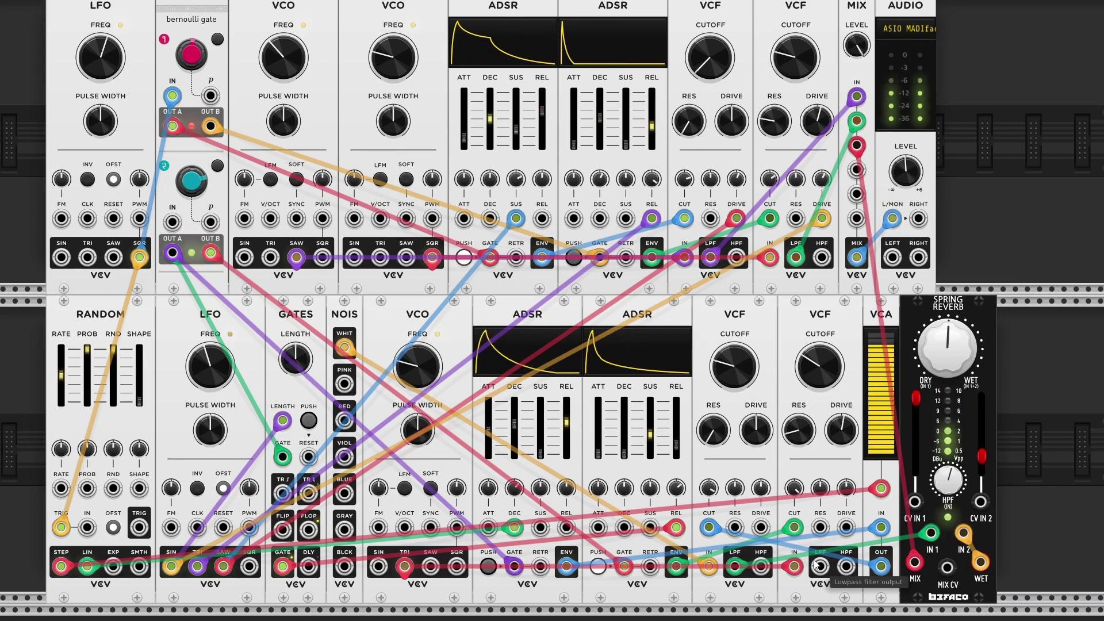
left_click_drag(819, 566, 856, 170)
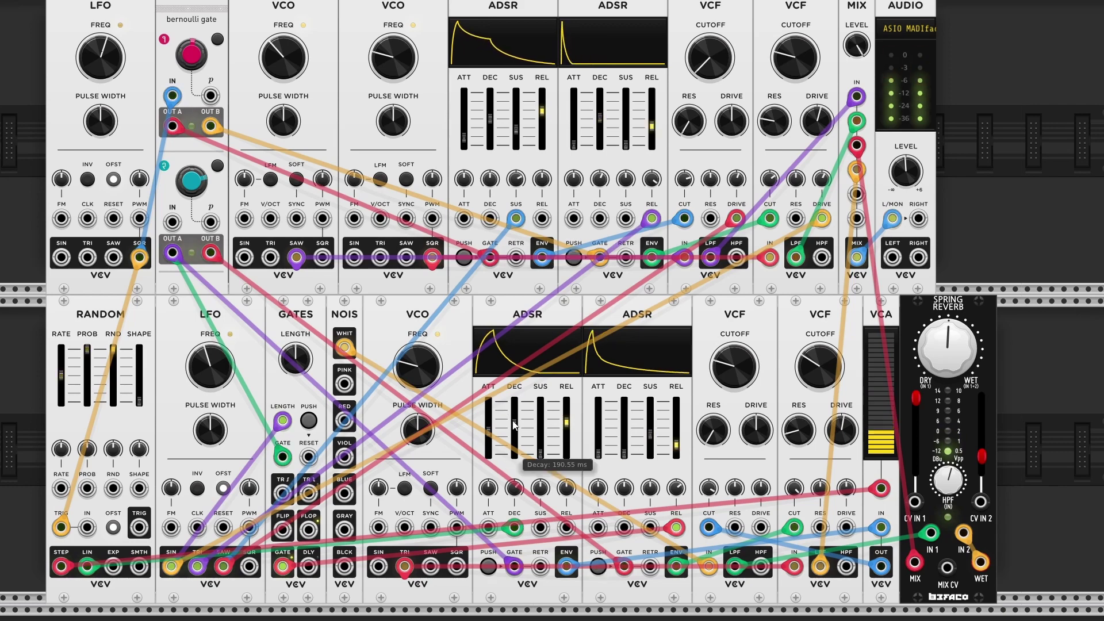
Step: Raise the lower VCO to about 315 Hz, then lower it, and shorten Gates length to about 27.3 ms
scroll(210, 394, "up", 1)
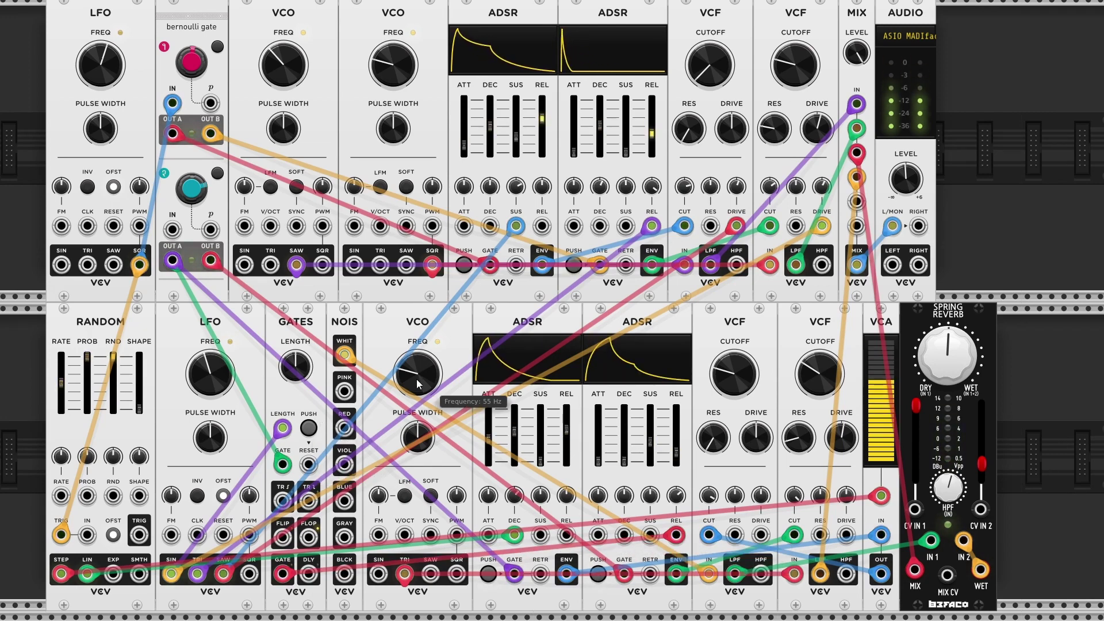
left_click_drag(429, 385, 429, 344)
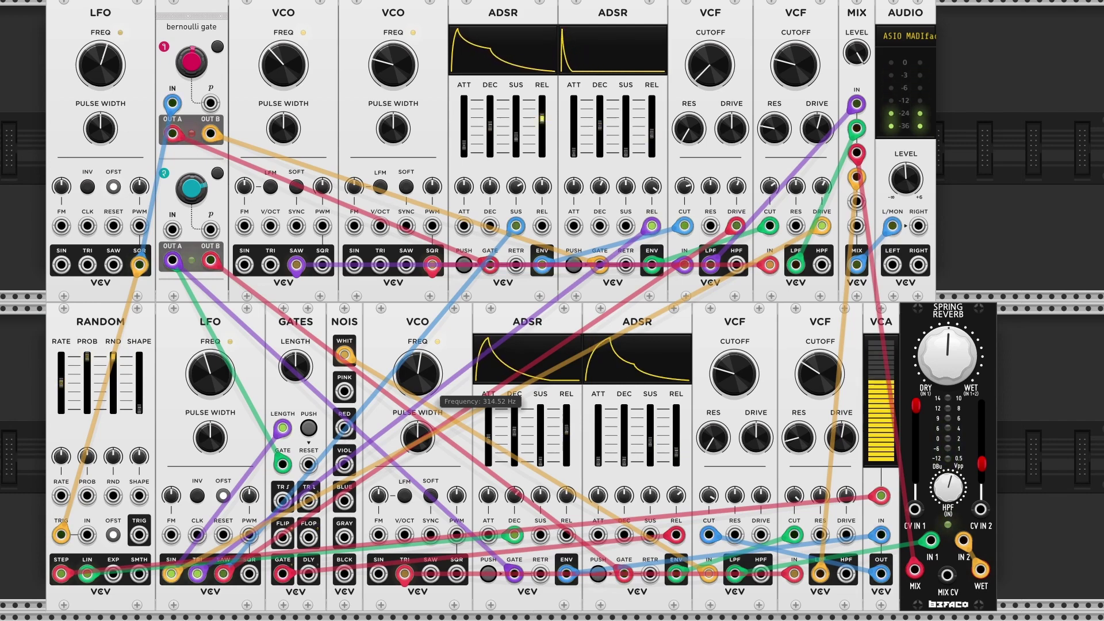
left_click_drag(295, 367, 295, 405)
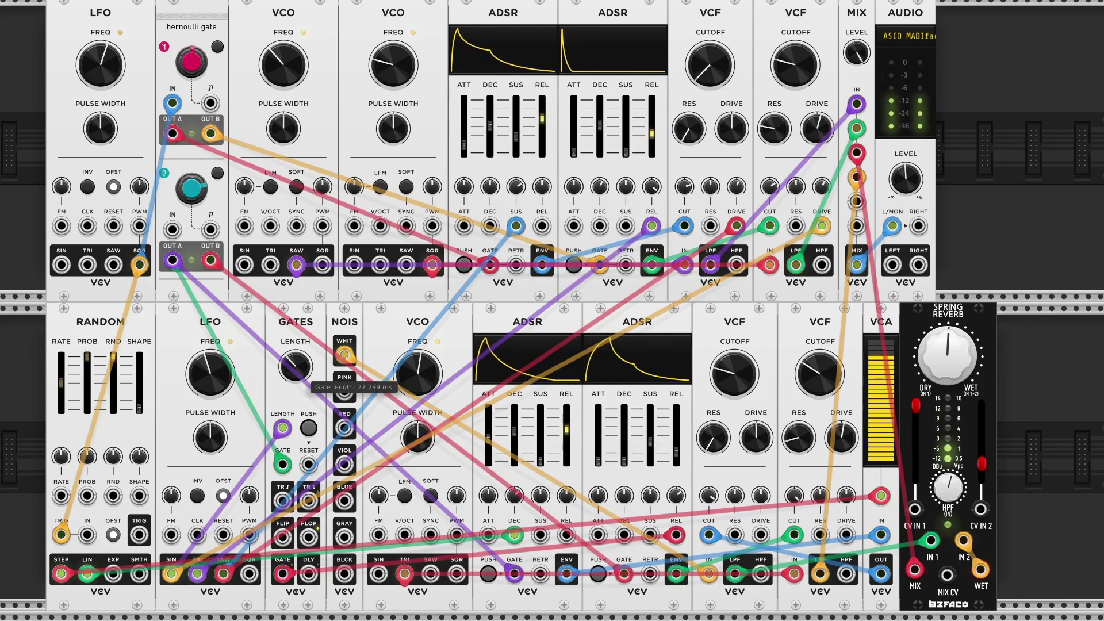
left_click_drag(405, 354, 404, 391)
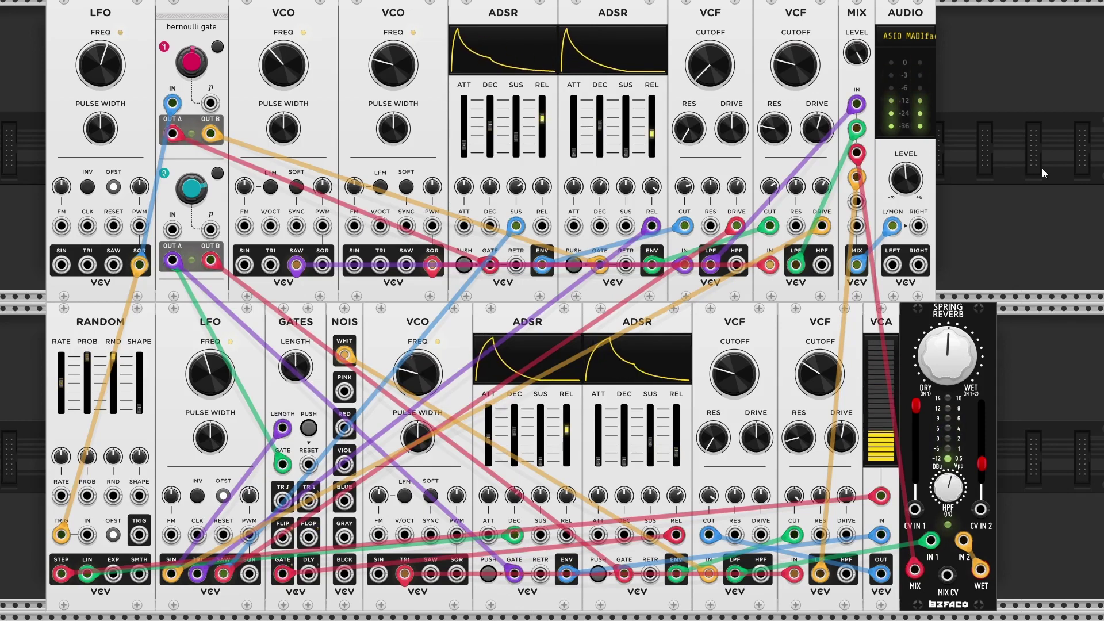